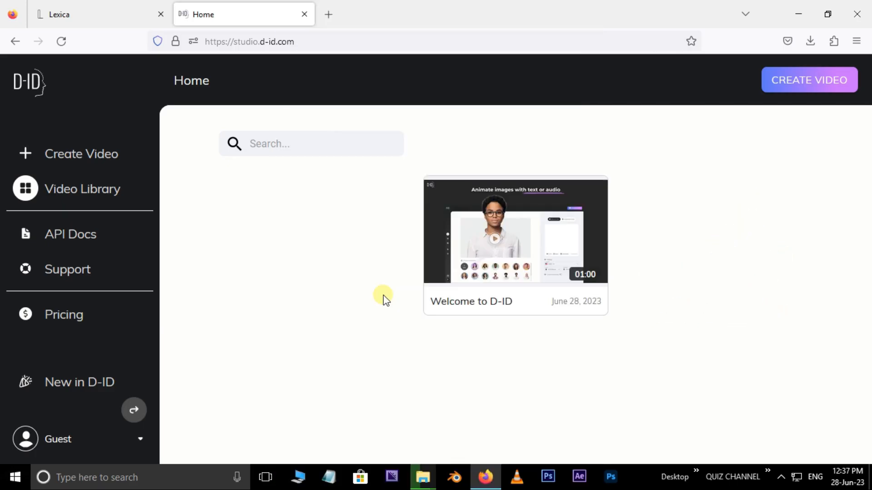
Step: Start a new video and choose the HQ presenter with the woman in a black jacket
{"action": "left_click", "coordinate": [324, 50]}
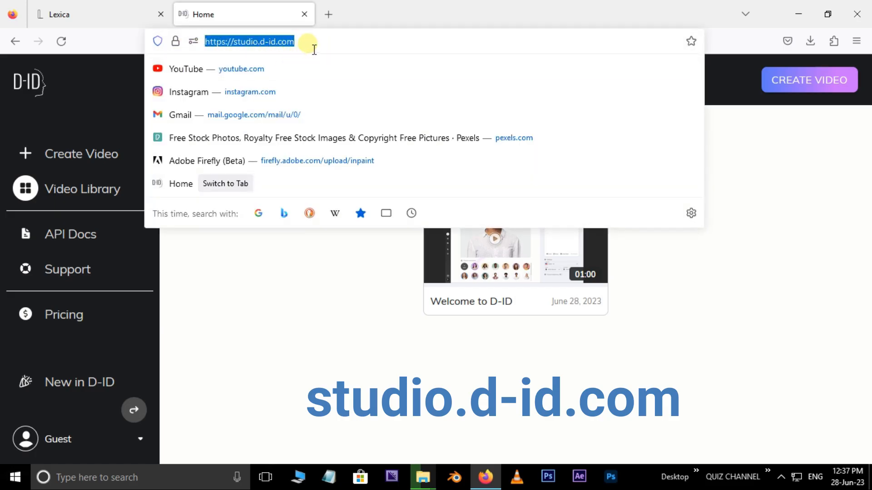
{"action": "left_click", "coordinate": [293, 305]}
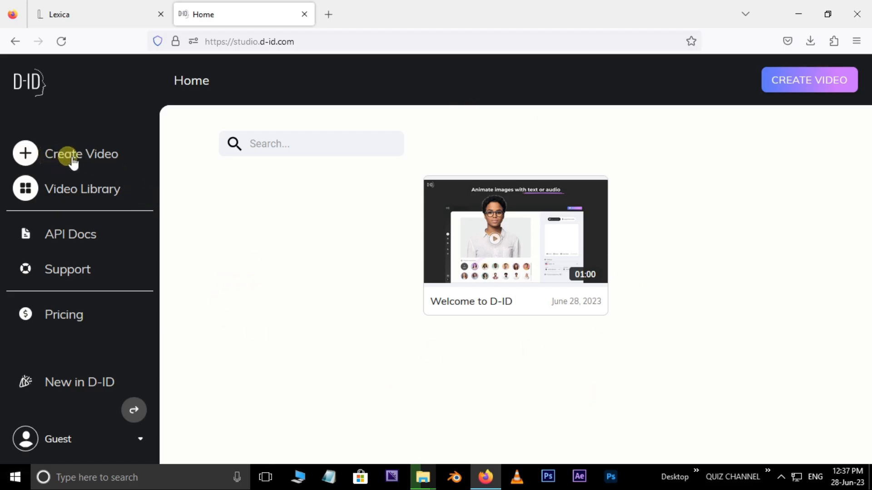
{"action": "left_click", "coordinate": [101, 156]}
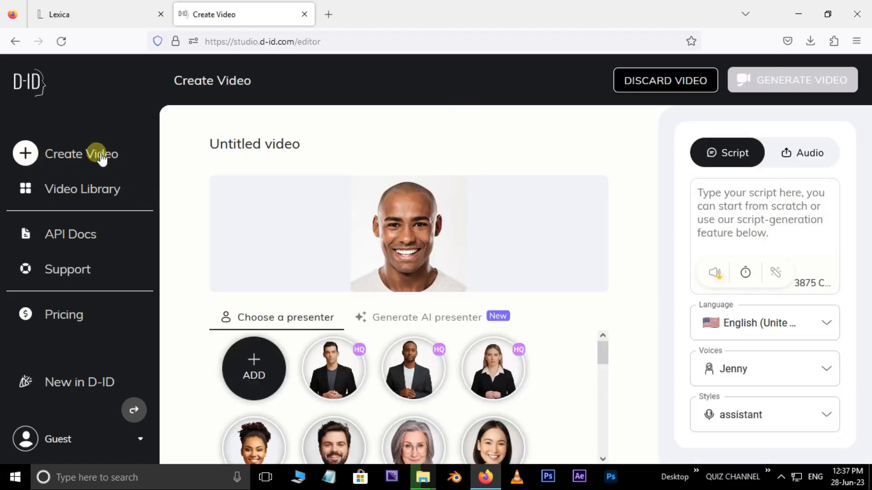
{"action": "mouse_move", "coordinate": [606, 350]}
{"action": "left_mouse_down"}
{"action": "mouse_move", "coordinate": [607, 442]}
{"action": "mouse_move", "coordinate": [603, 348]}
{"action": "left_mouse_up"}
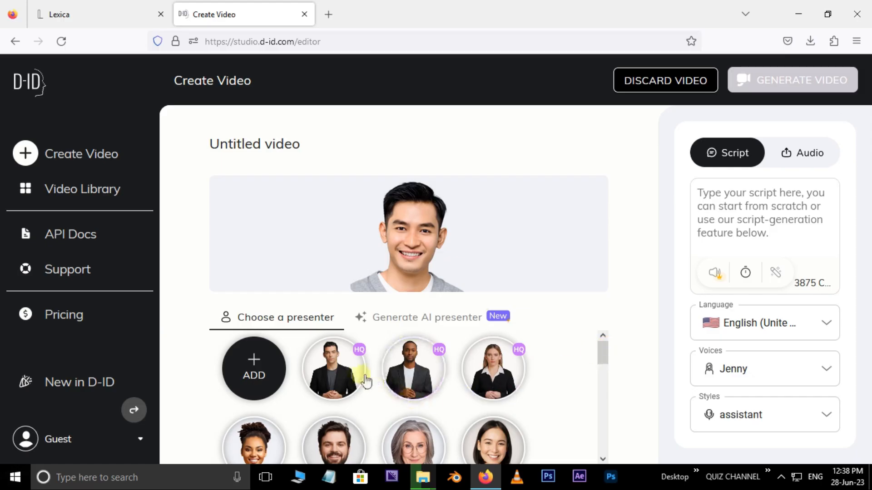
{"action": "left_click", "coordinate": [503, 380]}
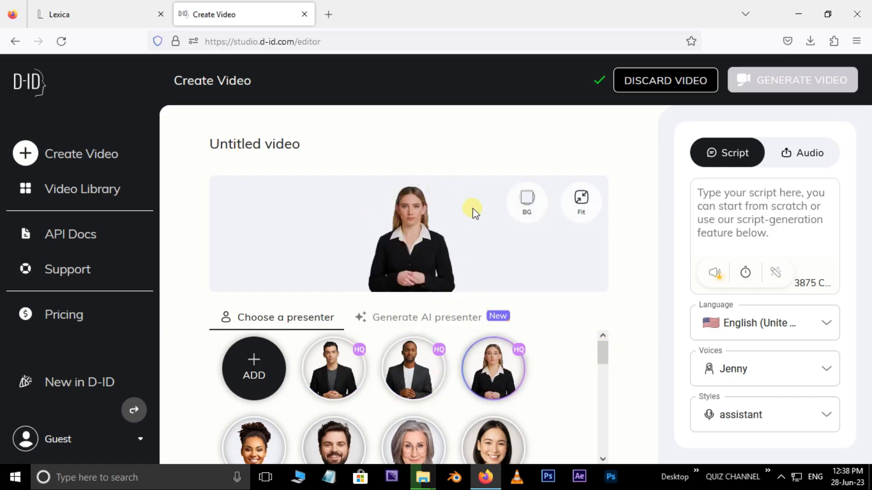
Step: Set the presenter's background color to bright green, hex 00FF09
{"action": "left_click", "coordinate": [533, 205]}
{"action": "left_click_drag", "start_coordinate": [462, 361], "coordinate": [444, 359]}
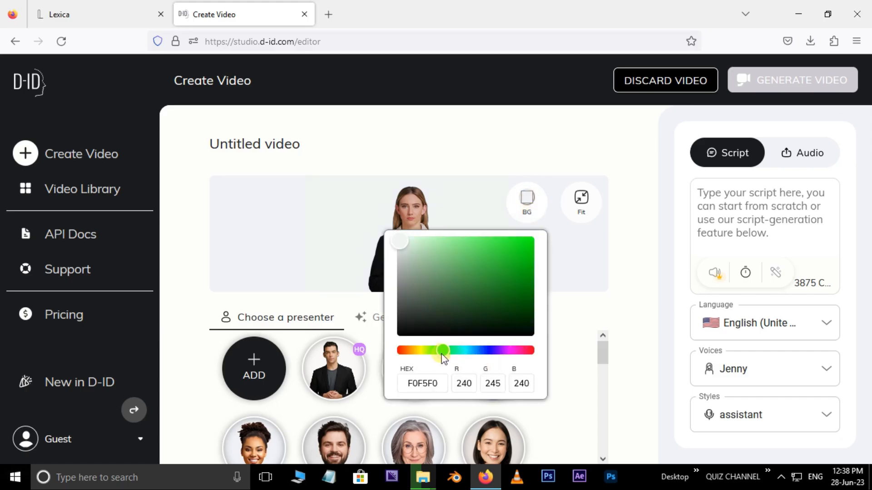
{"action": "left_click_drag", "start_coordinate": [520, 251], "coordinate": [546, 241]}
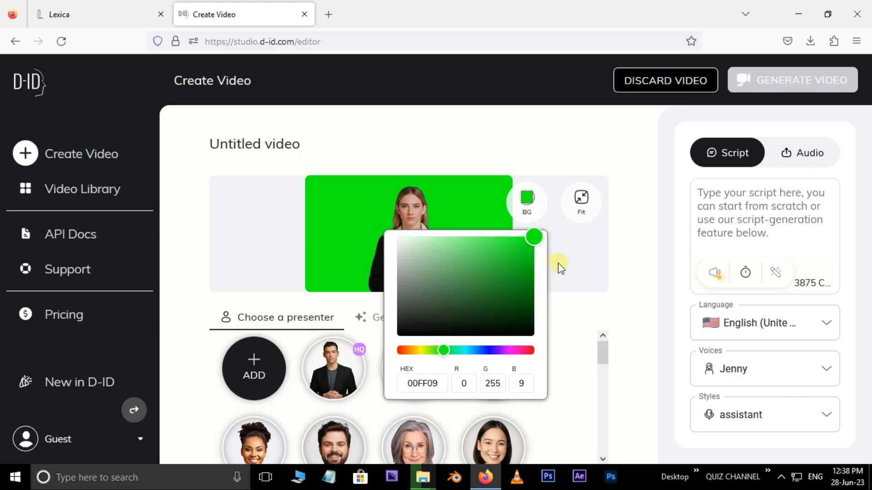
{"action": "left_click", "coordinate": [573, 269]}
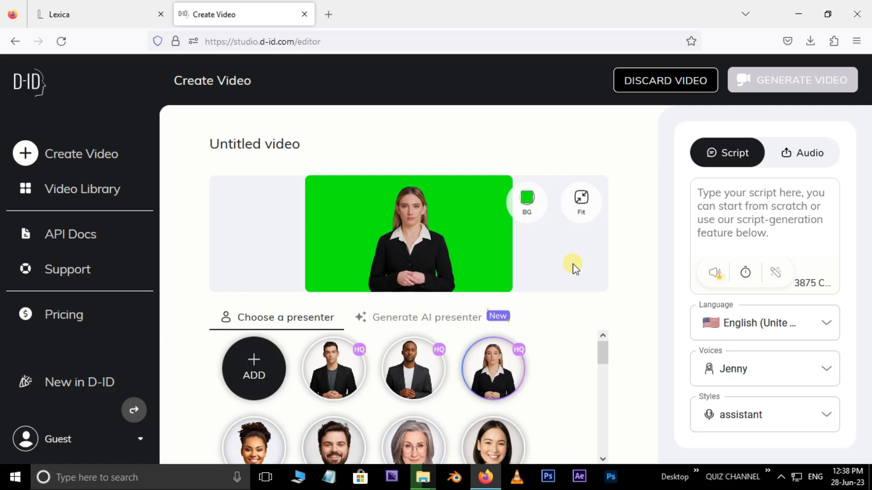
Step: Change the video's frame format to Vertical
{"action": "left_click", "coordinate": [586, 203]}
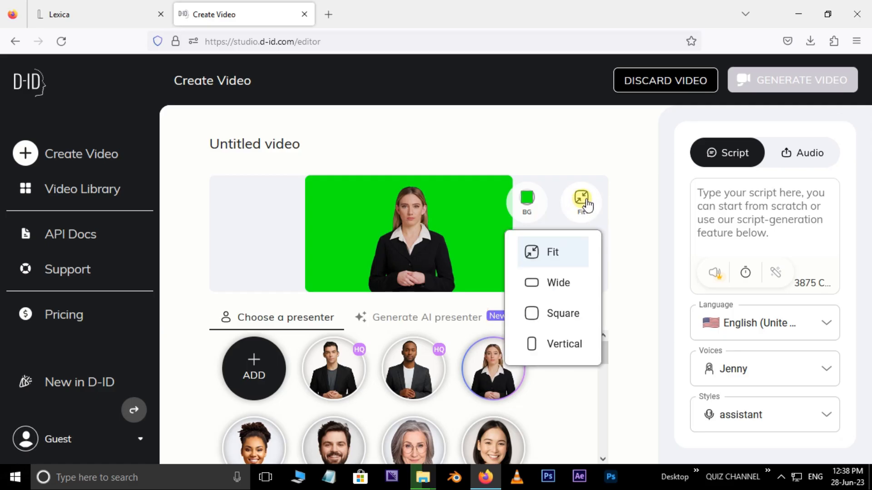
{"action": "left_click", "coordinate": [570, 348]}
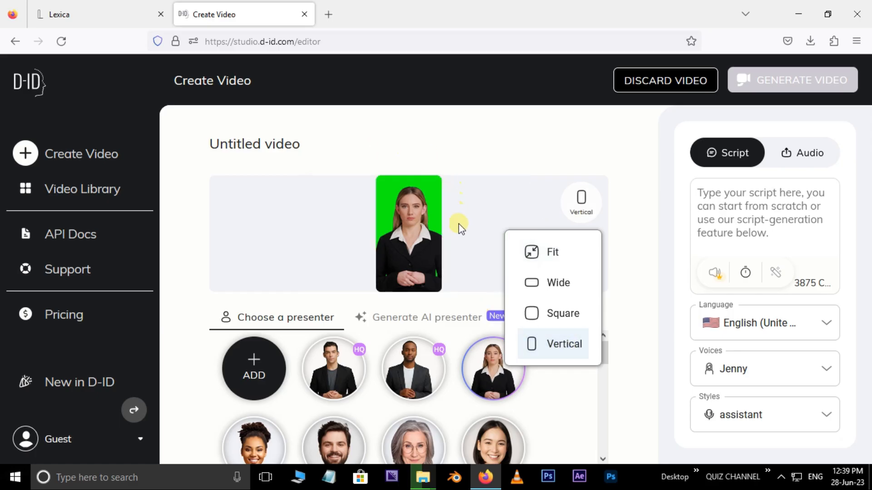
{"action": "left_click", "coordinate": [443, 143]}
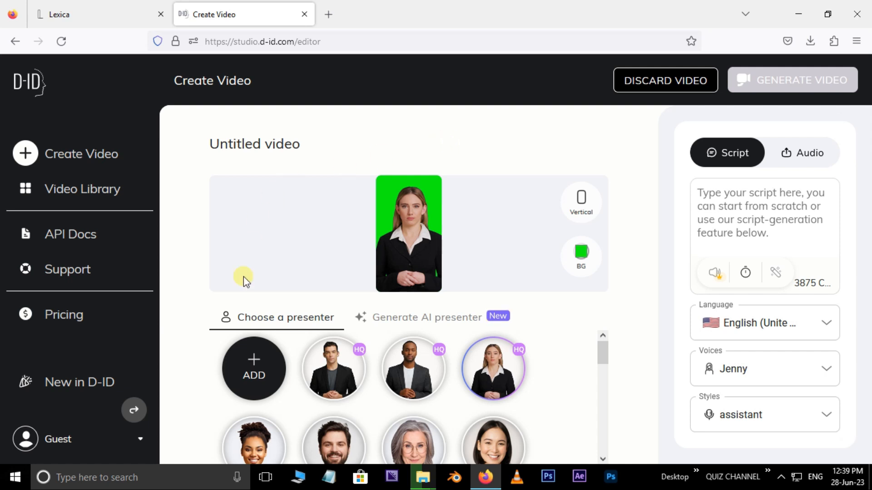
Step: Request adding a custom presenter image and sign in to the studio with a Google account
{"action": "mouse_move", "coordinate": [282, 385]}
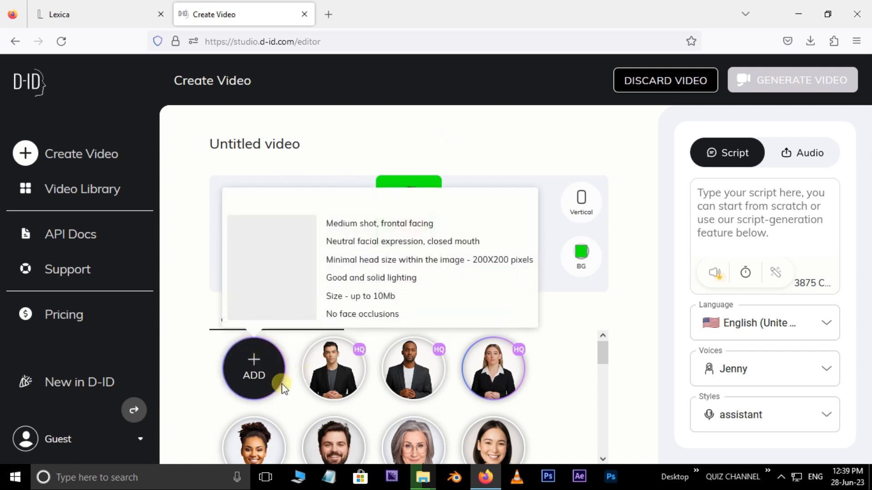
{"action": "left_click", "coordinate": [261, 370]}
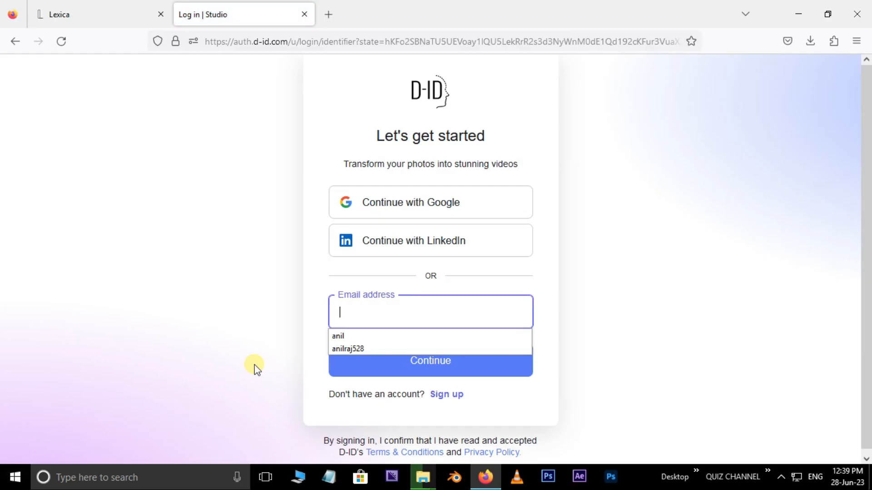
{"action": "left_click", "coordinate": [414, 204]}
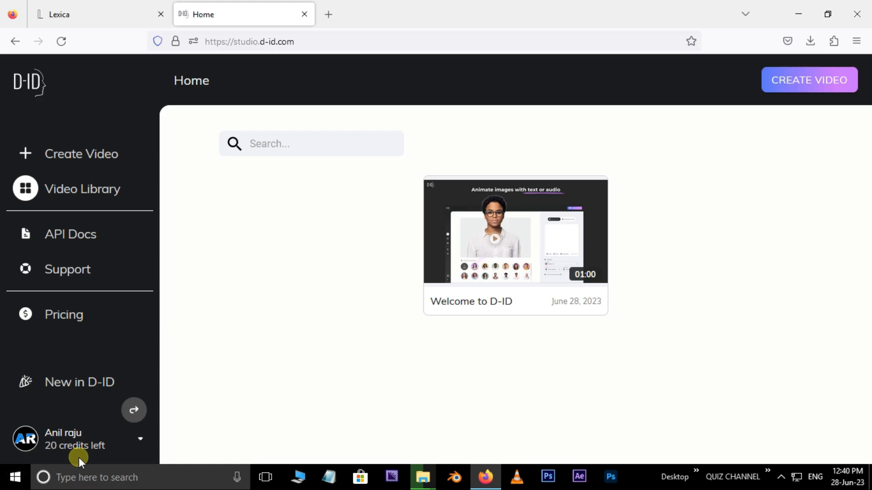
Step: Start a new video and preview new.jpg and its neighbouring picture from the presenter image upload dialog
{"action": "left_click", "coordinate": [89, 155]}
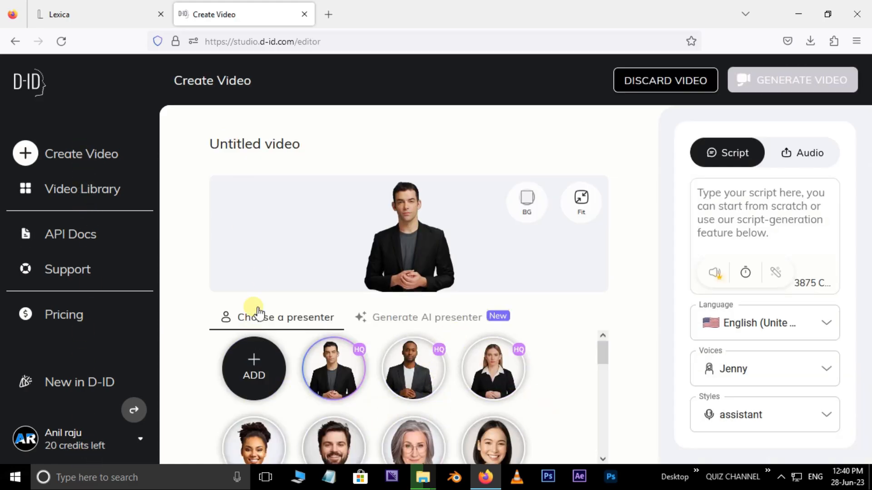
{"action": "left_click", "coordinate": [253, 368]}
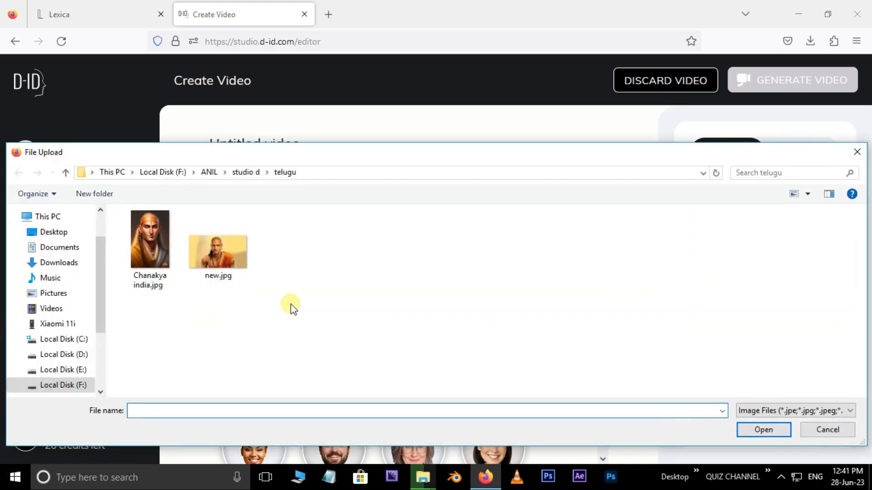
{"action": "left_click", "coordinate": [234, 263]}
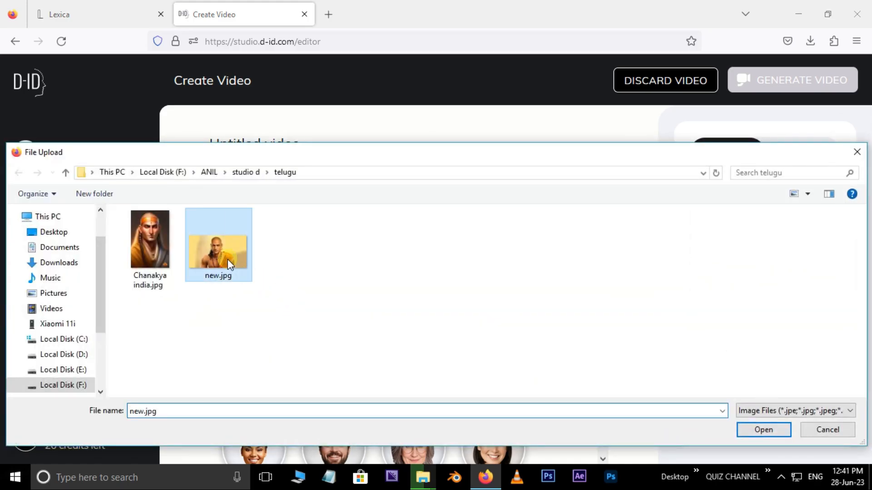
{"action": "right_click", "coordinate": [230, 259]}
{"action": "left_click", "coordinate": [319, 36]}
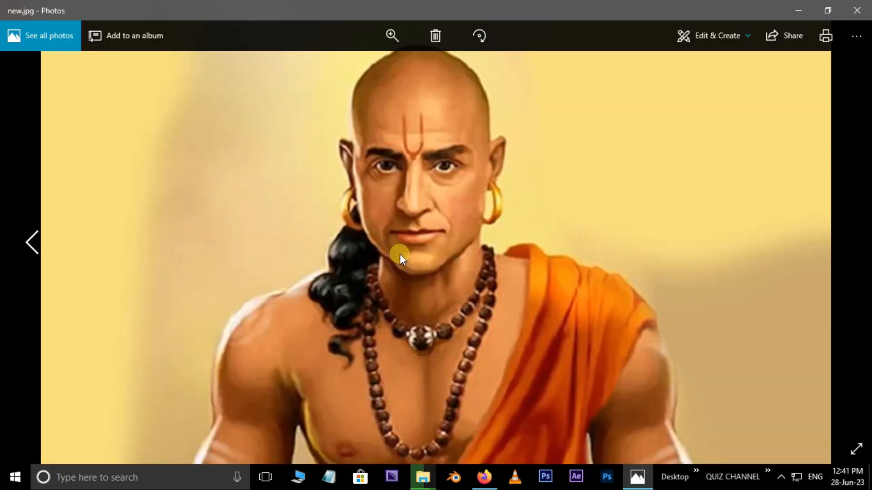
{"action": "key", "text": "Left"}
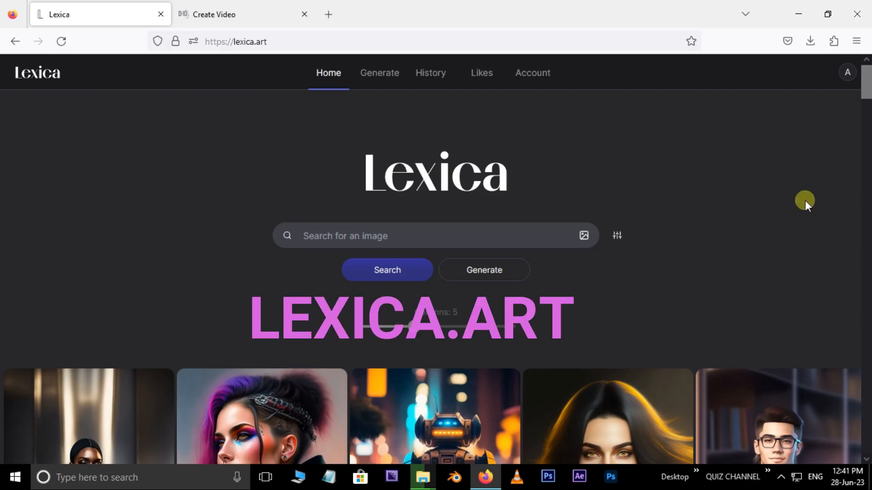
Step: Switch to Lexica and generate images from the prompt "chanakya" at 768 × 1152
{"action": "mouse_move", "coordinate": [863, 74]}
{"action": "left_mouse_down"}
{"action": "mouse_move", "coordinate": [866, 278]}
{"action": "mouse_move", "coordinate": [862, 78]}
{"action": "left_mouse_up"}
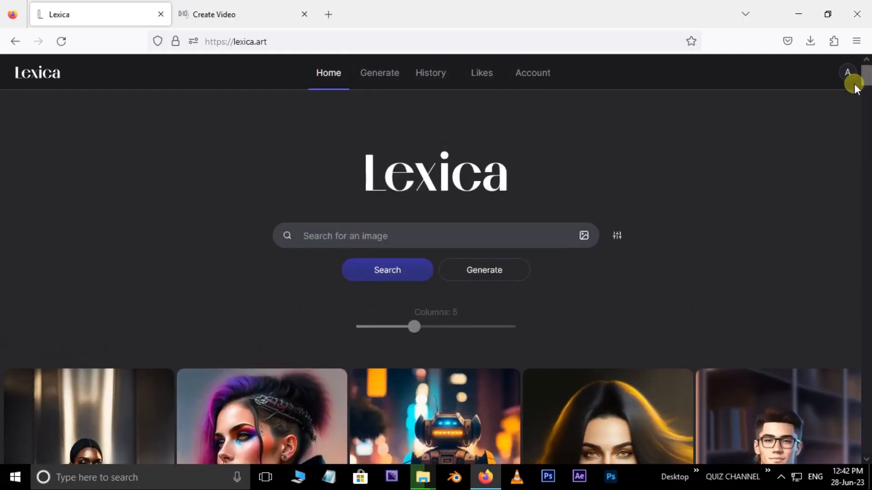
{"action": "left_click", "coordinate": [381, 76]}
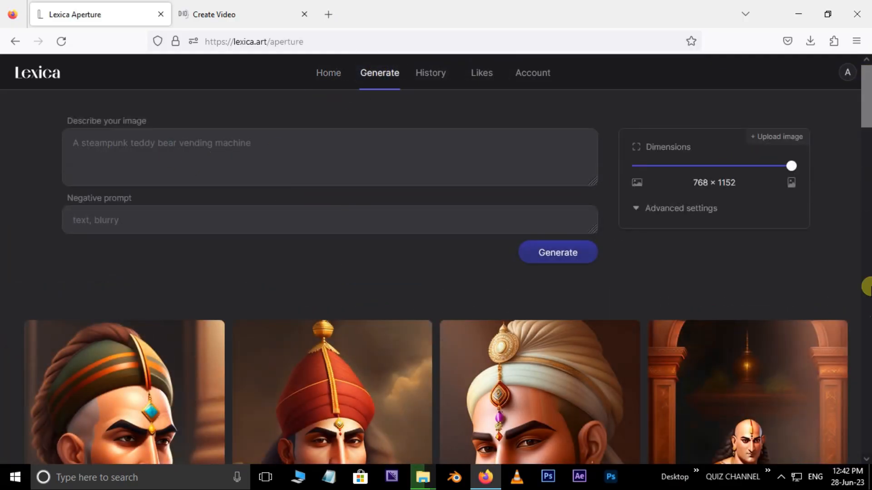
{"action": "left_click_drag", "start_coordinate": [864, 116], "coordinate": [856, 86]}
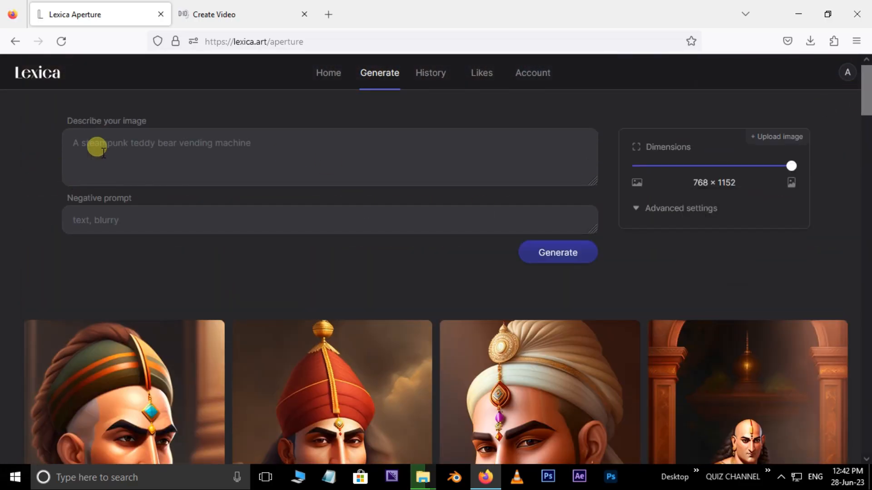
{"action": "left_click", "coordinate": [141, 146]}
{"action": "type", "text": "chanakya"}
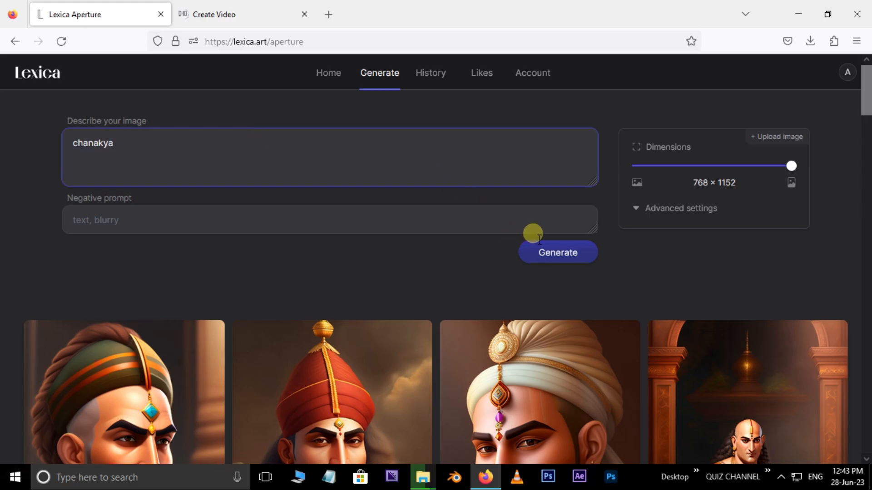
{"action": "left_click", "coordinate": [562, 256]}
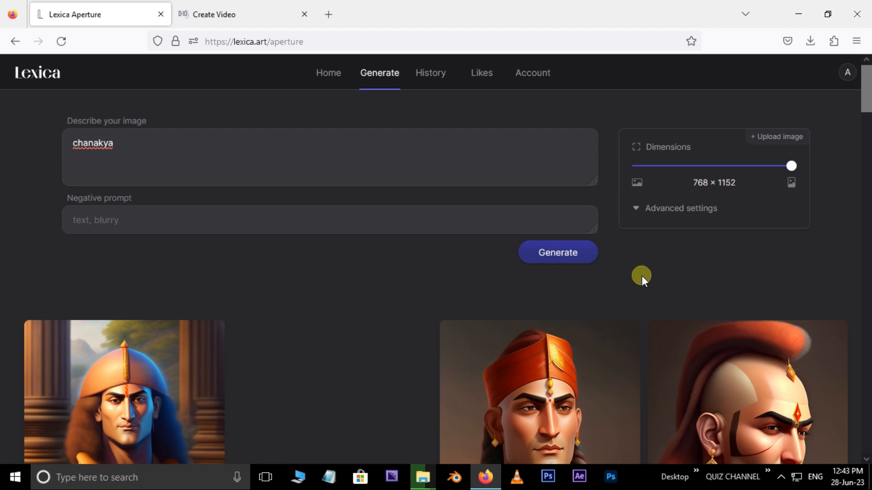
Step: Examine the newly generated chanakya portraits and the earlier generations below them for a suitable presenter face
{"action": "scroll", "coordinate": [649, 268], "scroll_direction": "down", "scroll_amount": 4}
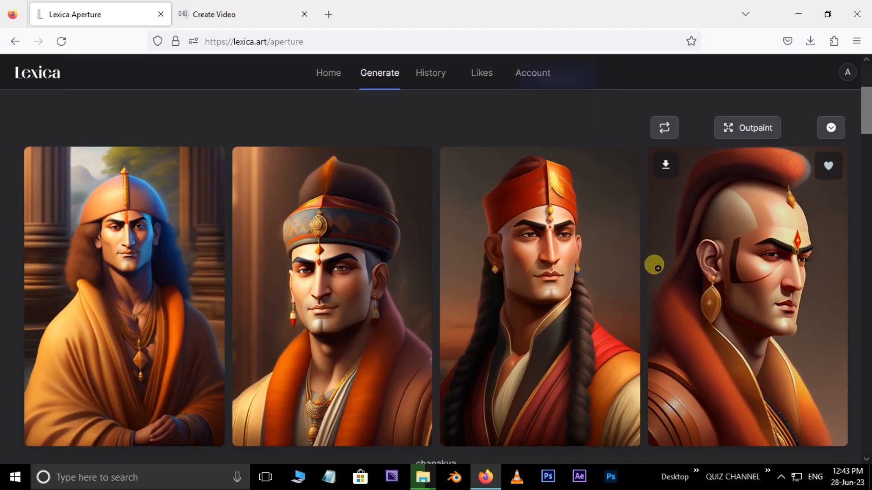
{"action": "scroll", "coordinate": [853, 340], "scroll_direction": "down", "scroll_amount": 8}
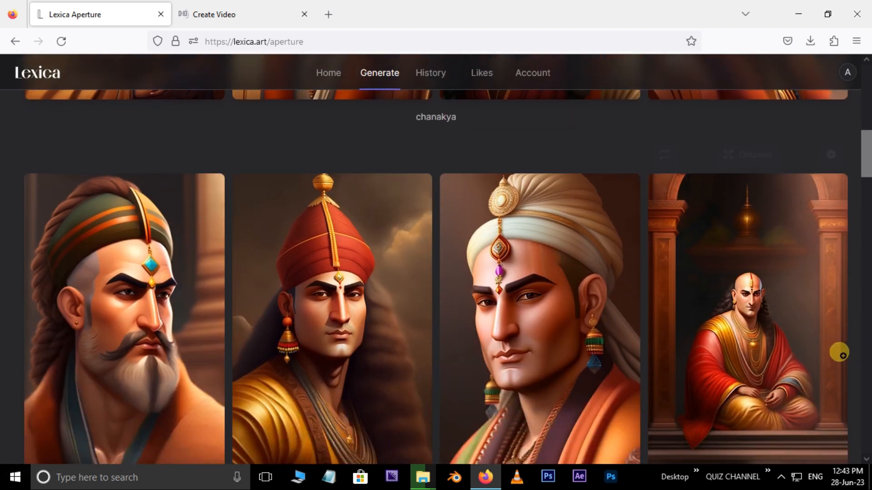
{"action": "scroll", "coordinate": [481, 331], "scroll_direction": "down", "scroll_amount": 5}
{"action": "scroll", "coordinate": [491, 305], "scroll_direction": "down", "scroll_amount": 5}
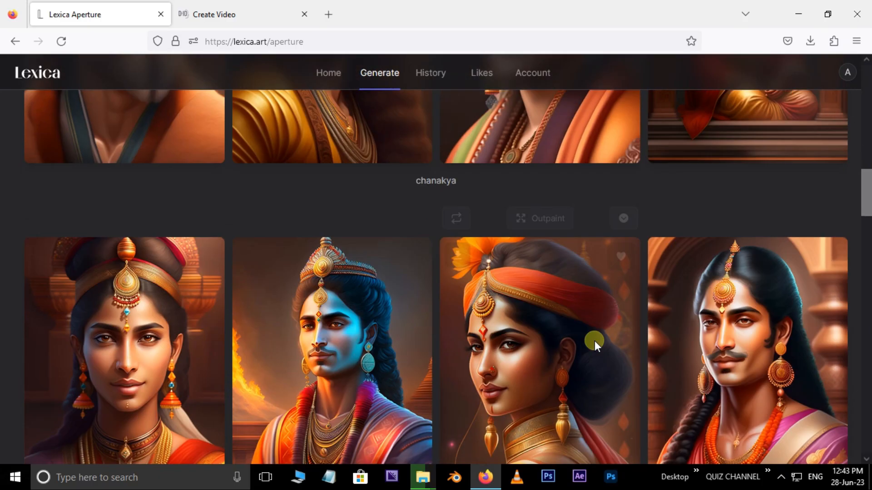
{"action": "scroll", "coordinate": [604, 340], "scroll_direction": "down", "scroll_amount": 4}
{"action": "scroll", "coordinate": [604, 348], "scroll_direction": "up", "scroll_amount": 6}
{"action": "scroll", "coordinate": [591, 331], "scroll_direction": "down", "scroll_amount": 5}
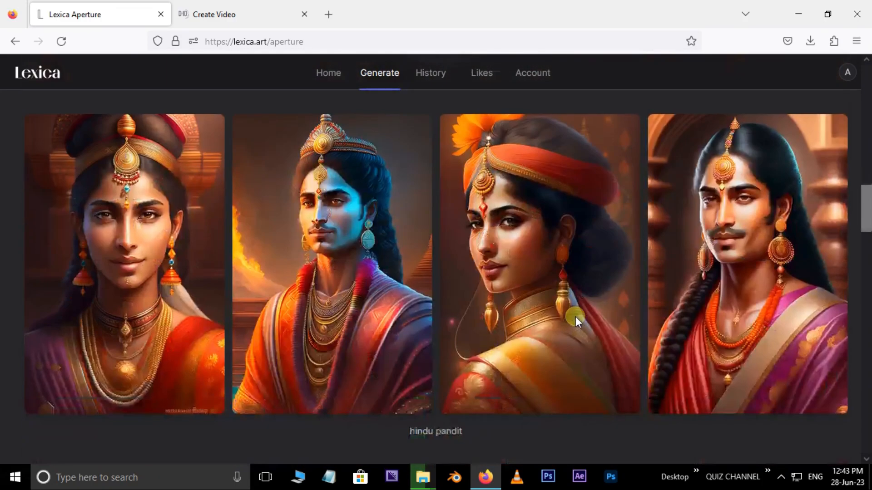
Step: Download the new chanakya portrait of the man with a red headdress and long braids
{"action": "scroll", "coordinate": [575, 317], "scroll_direction": "up", "scroll_amount": 15}
{"action": "scroll", "coordinate": [586, 304], "scroll_direction": "down", "scroll_amount": 4}
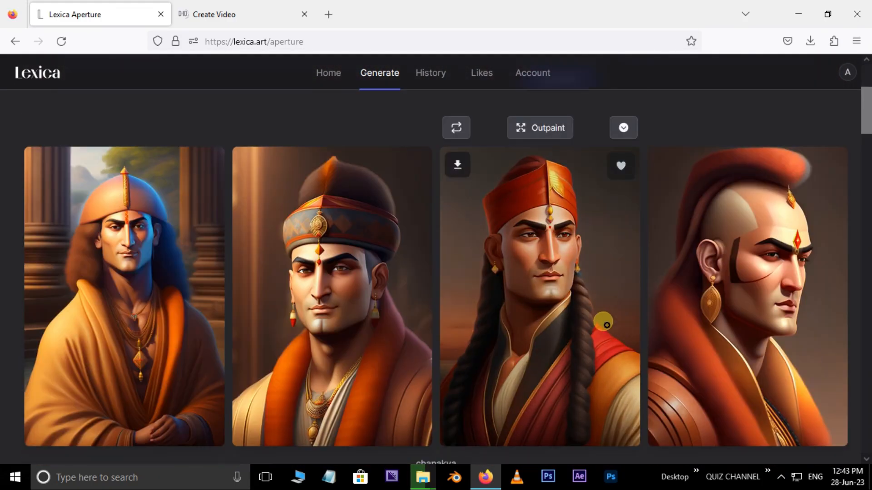
{"action": "left_click", "coordinate": [461, 168]}
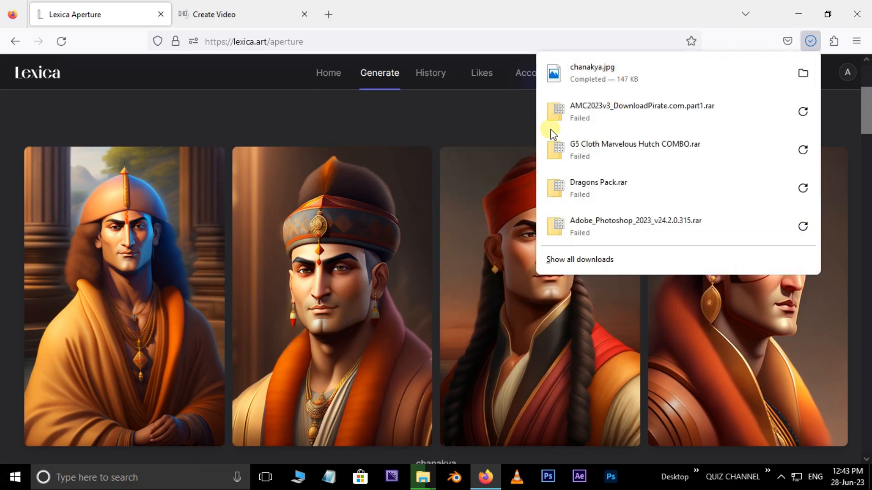
{"action": "left_click", "coordinate": [404, 13]}
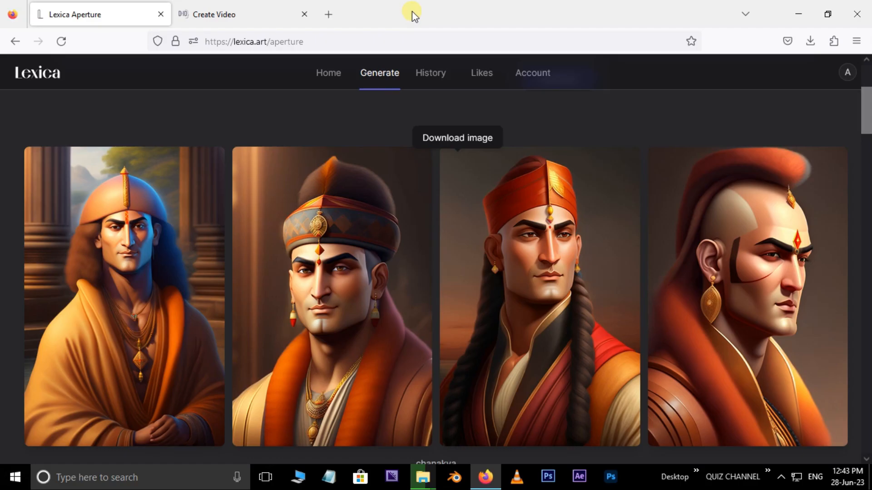
Step: Switch back to the D-ID video editor and upload new.jpg as the custom presenter
{"action": "left_click", "coordinate": [228, 13]}
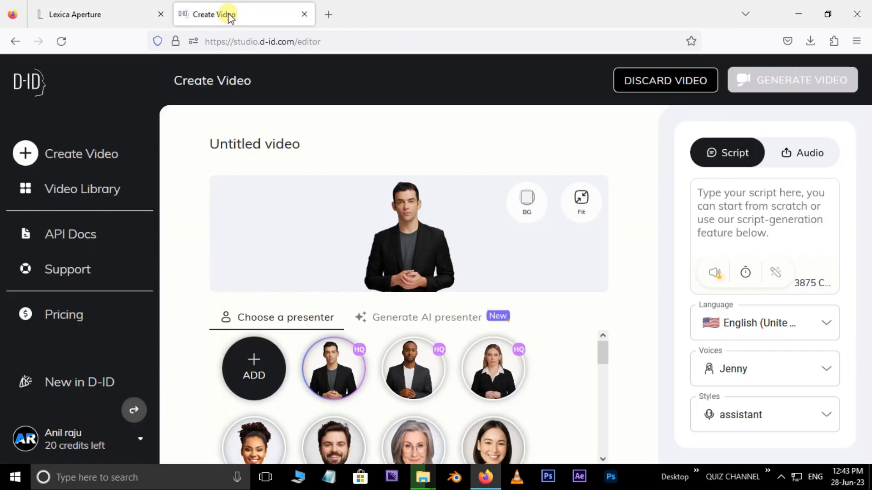
{"action": "left_click", "coordinate": [245, 369]}
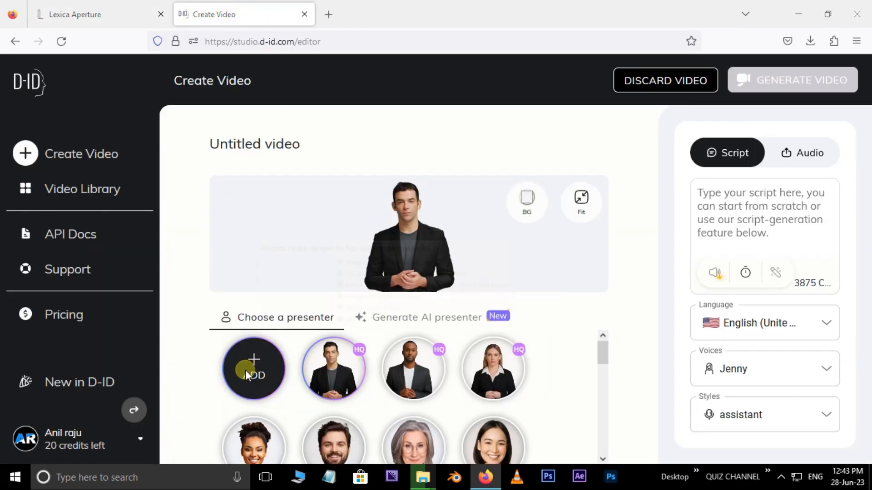
{"action": "left_click", "coordinate": [221, 277]}
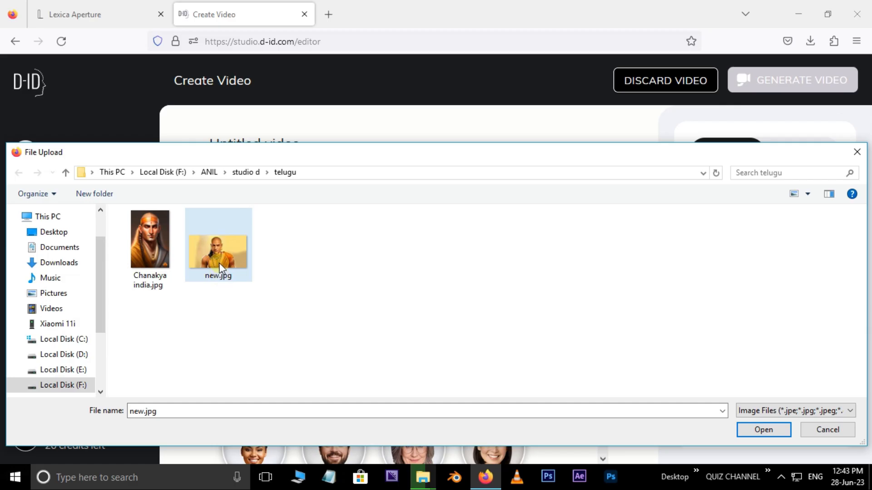
{"action": "left_click", "coordinate": [750, 429]}
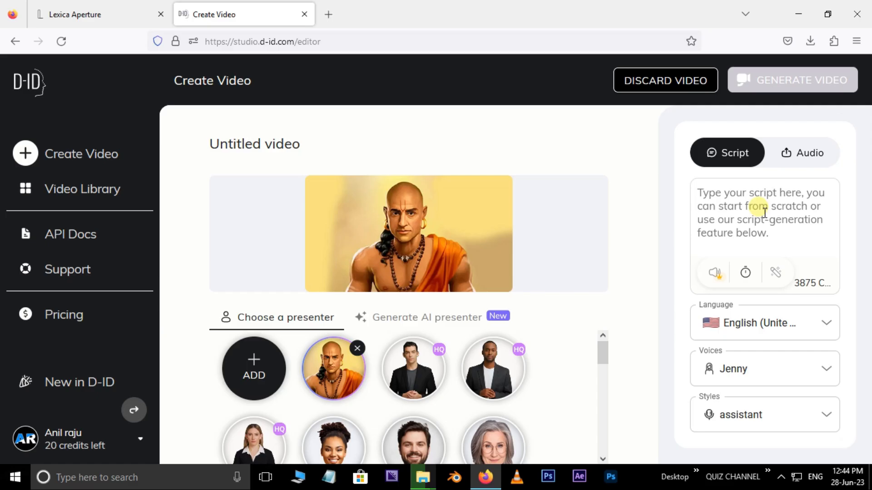
Step: Open Google in a new browser tab and search for "chanakya words telugu"
{"action": "left_click", "coordinate": [334, 14]}
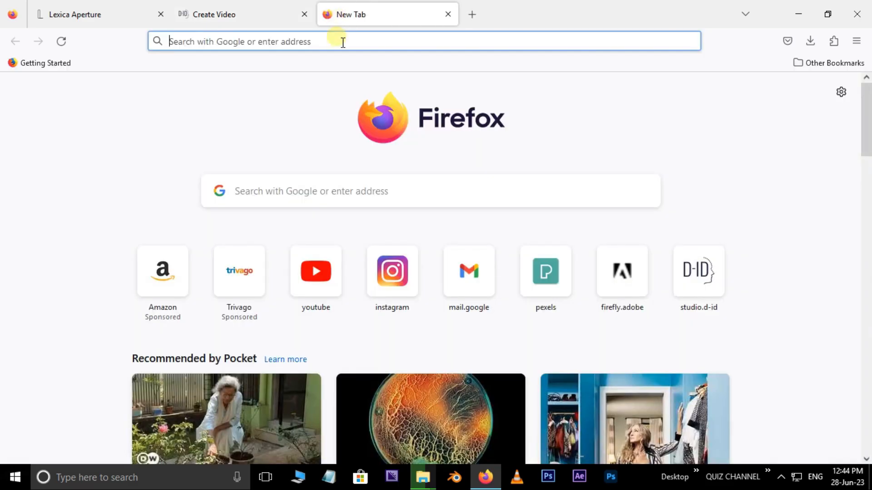
{"action": "left_click", "coordinate": [343, 44]}
{"action": "type", "text": "google.com"}
{"action": "key", "text": "Return"}
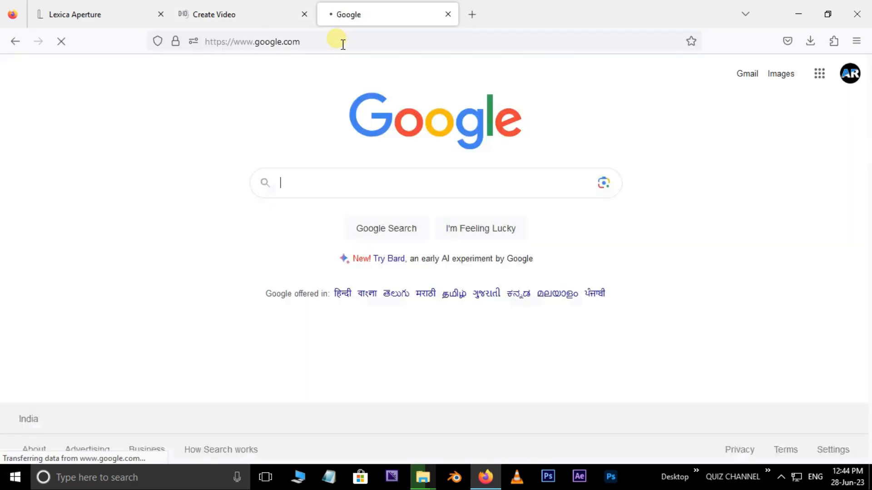
{"action": "type", "text": "chan"}
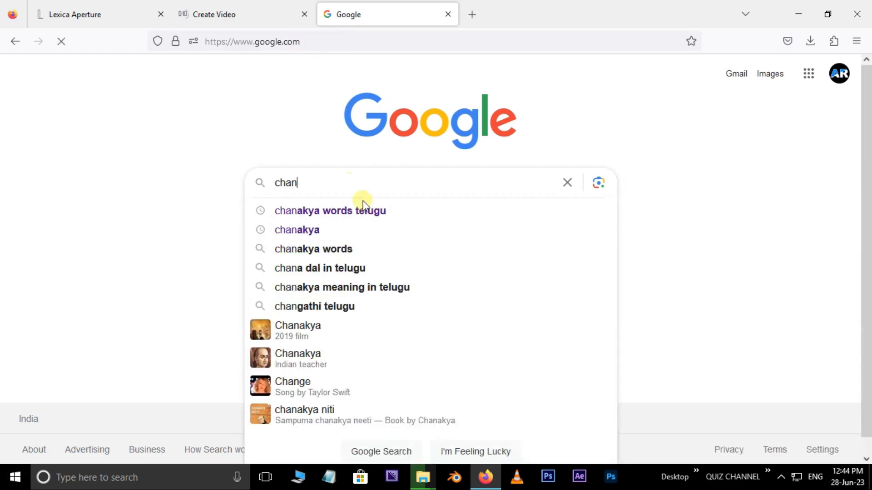
{"action": "left_click", "coordinate": [350, 212]}
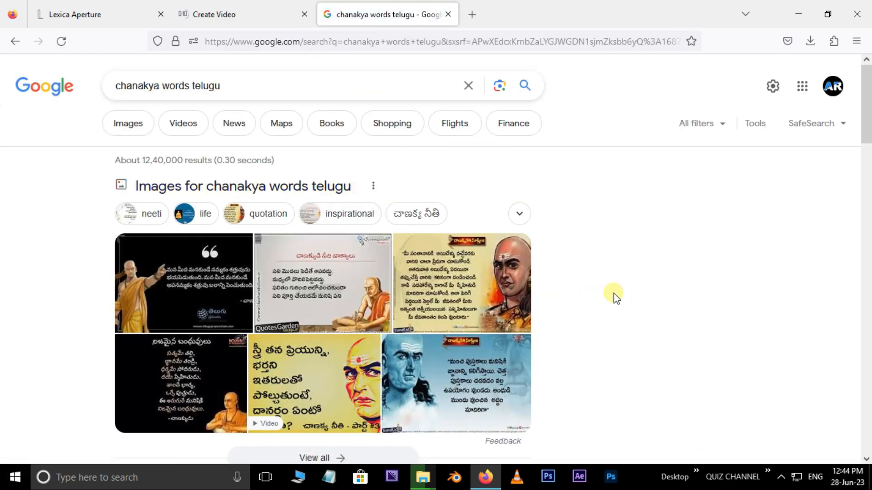
Step: Open the teluguprapamcham.com Chanakya quotes page and copy the Telugu text quote beginning "అన్ని పాములు విషపు పాములు కావు"
{"action": "scroll", "coordinate": [613, 296], "scroll_direction": "down", "scroll_amount": 4}
{"action": "scroll", "coordinate": [611, 293], "scroll_direction": "down", "scroll_amount": 2}
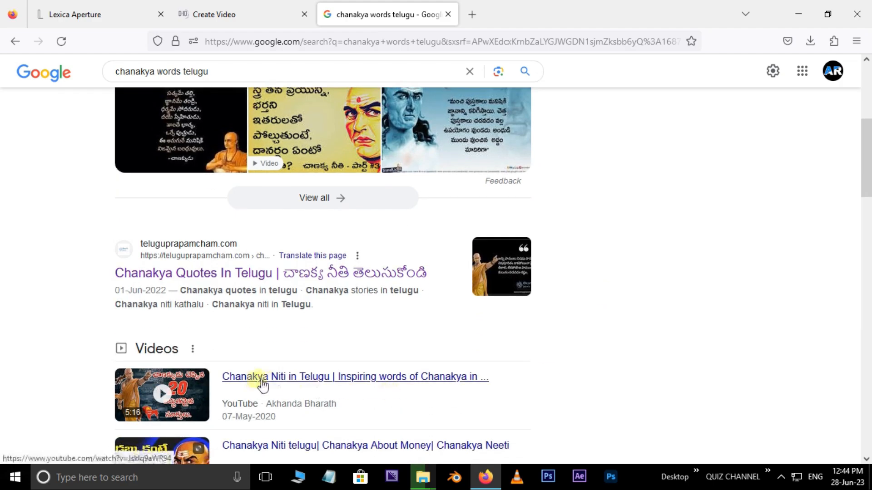
{"action": "left_click", "coordinate": [219, 277]}
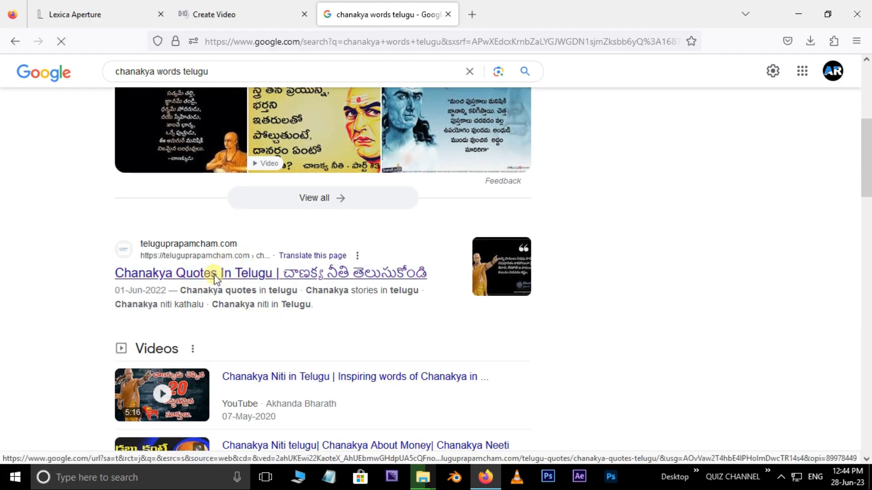
{"action": "scroll", "coordinate": [475, 277], "scroll_direction": "down", "scroll_amount": 12}
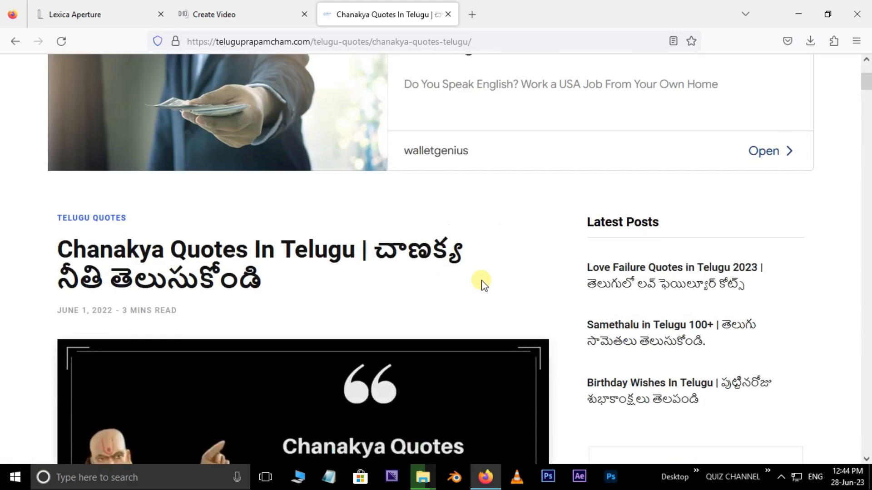
{"action": "scroll", "coordinate": [538, 278], "scroll_direction": "down", "scroll_amount": 10}
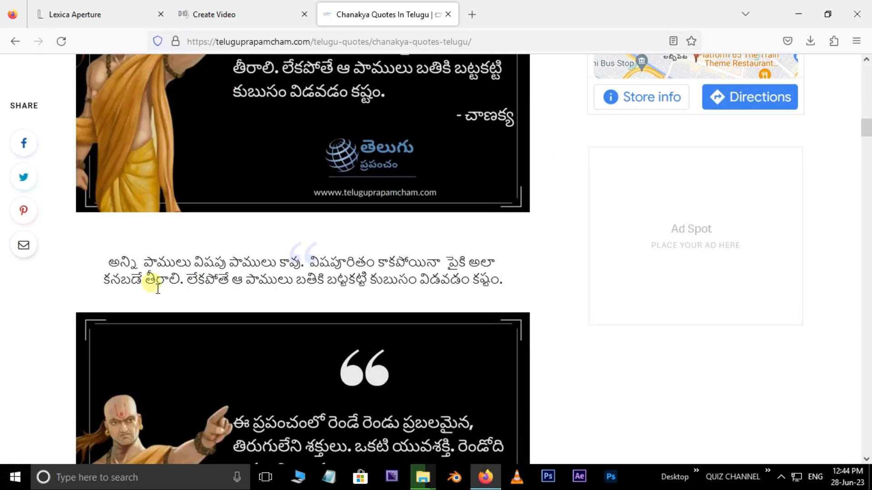
{"action": "left_click_drag", "start_coordinate": [111, 261], "coordinate": [490, 286]}
{"action": "right_click", "coordinate": [494, 284]}
{"action": "left_click", "coordinate": [504, 296]}
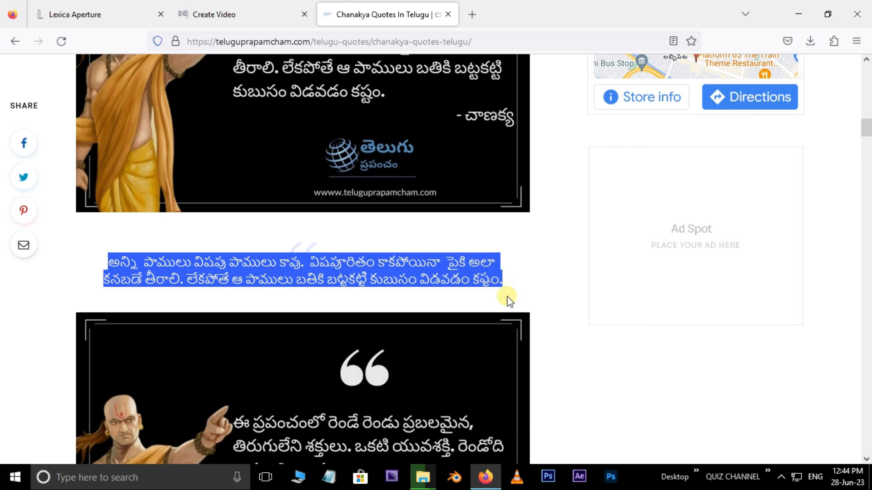
Step: Switch back to the D-ID video editor and paste the copied Telugu quote as the presenter's script
{"action": "left_click", "coordinate": [202, 8]}
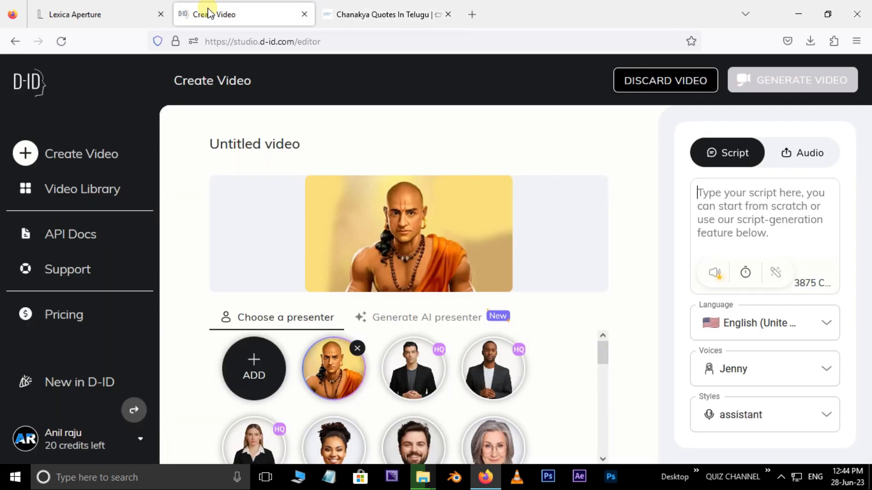
{"action": "right_click", "coordinate": [733, 202]}
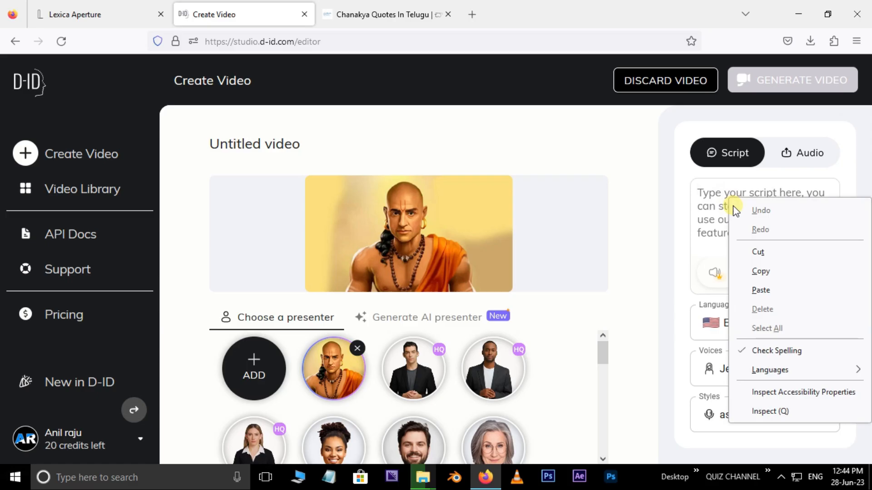
{"action": "left_click", "coordinate": [761, 282]}
{"action": "mouse_move", "coordinate": [836, 226]}
{"action": "left_mouse_down"}
{"action": "mouse_move", "coordinate": [834, 200]}
{"action": "mouse_move", "coordinate": [835, 231]}
{"action": "left_mouse_up"}
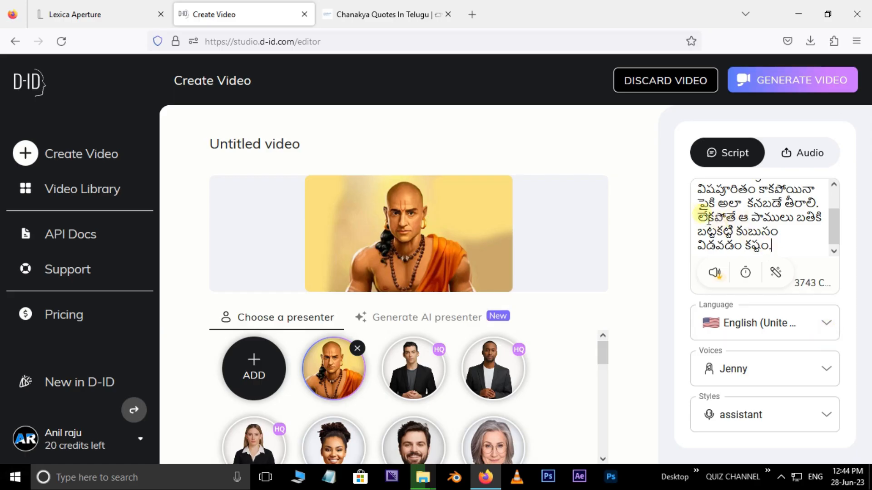
Step: Set the script language to Telugu (India) and choose the male voice Mohan
{"action": "left_click", "coordinate": [828, 325]}
{"action": "left_click_drag", "start_coordinate": [834, 203], "coordinate": [835, 276]}
{"action": "left_click", "coordinate": [752, 237]}
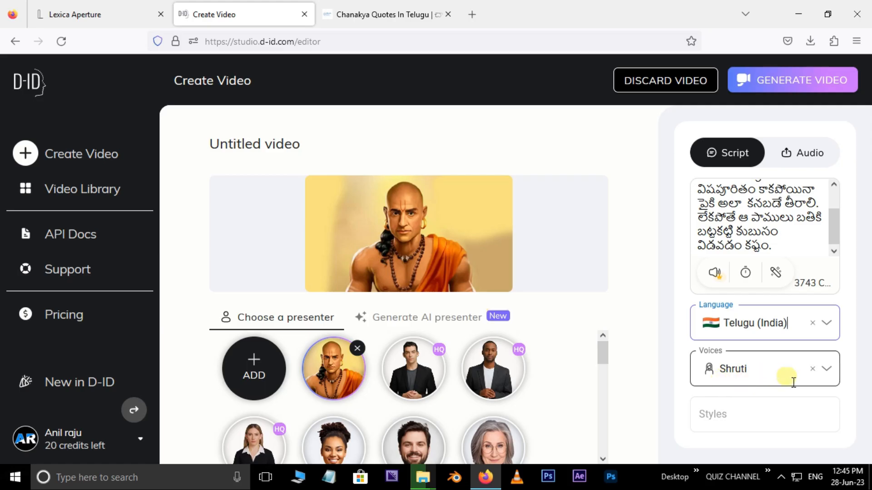
{"action": "left_click", "coordinate": [827, 370]}
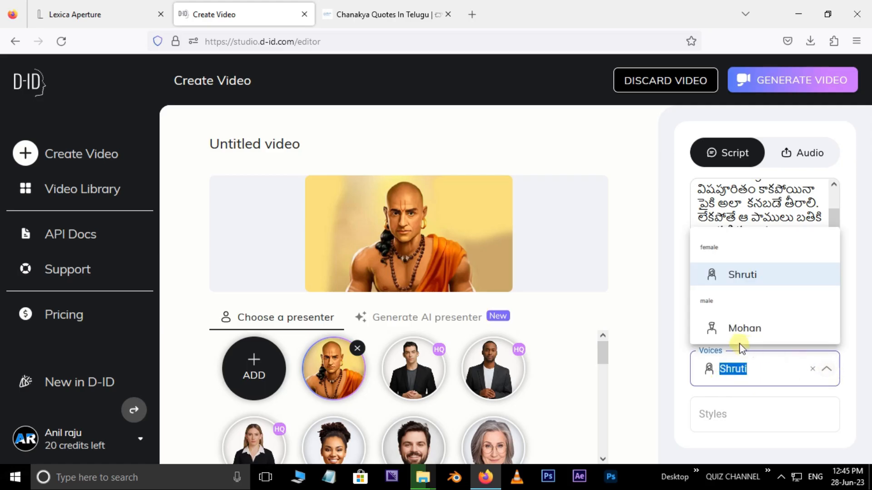
{"action": "left_click", "coordinate": [754, 337]}
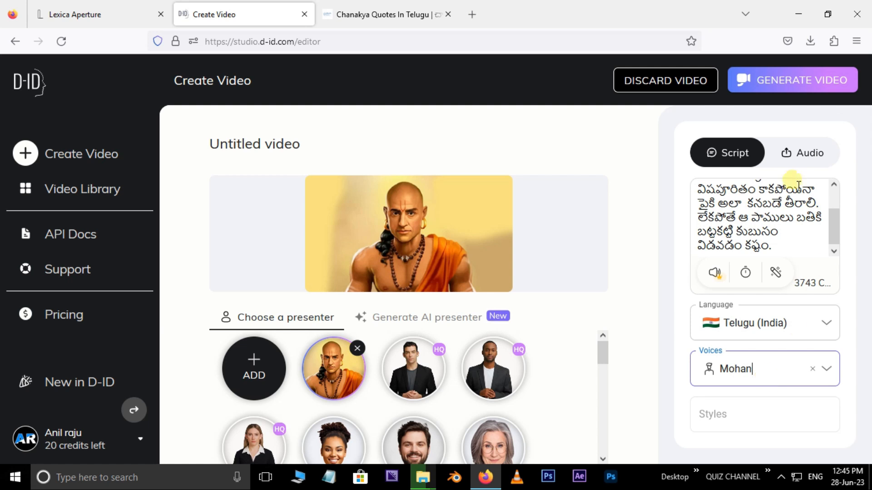
Step: Check the option for uploading your own voice, return to the script and generate the Chanakya video
{"action": "left_click", "coordinate": [815, 156]}
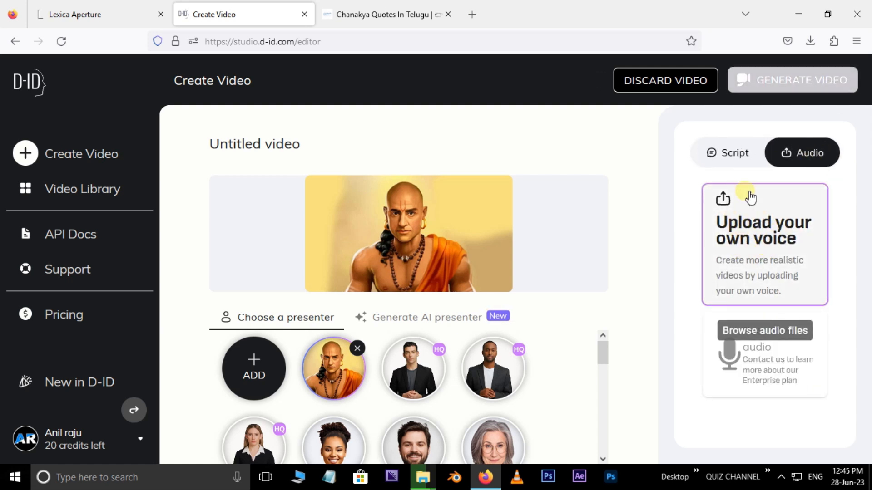
{"action": "left_click", "coordinate": [735, 155]}
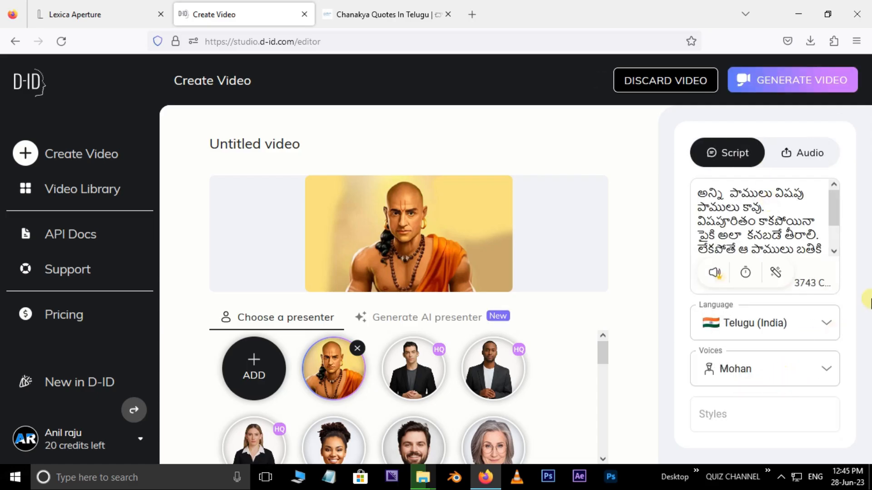
{"action": "left_click", "coordinate": [803, 82]}
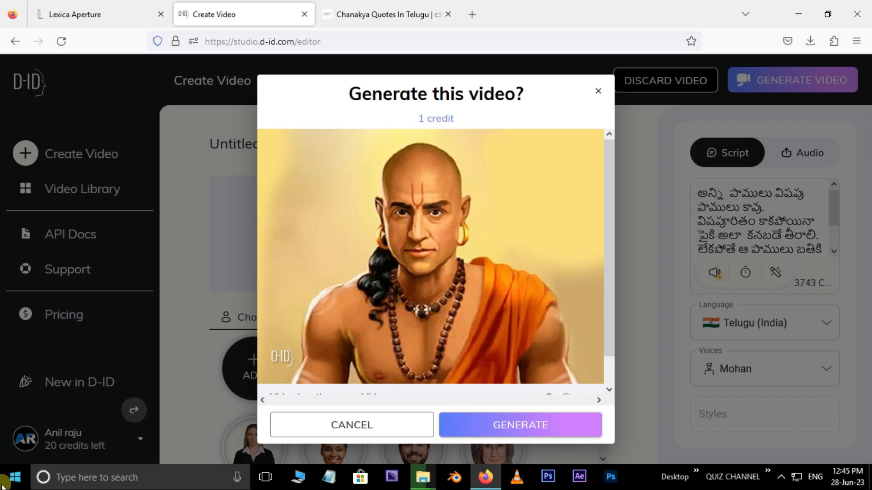
{"action": "left_click", "coordinate": [525, 426]}
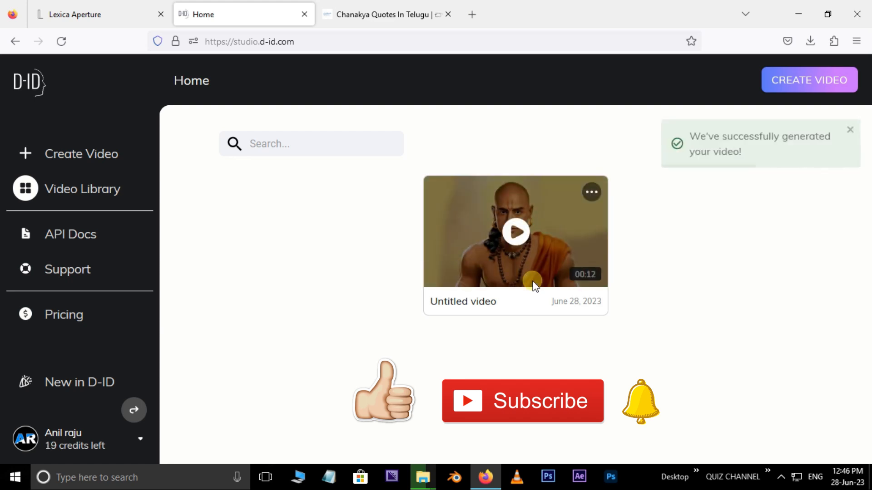
Step: Play the generated Chanakya video from the video library and download it
{"action": "left_click", "coordinate": [515, 233]}
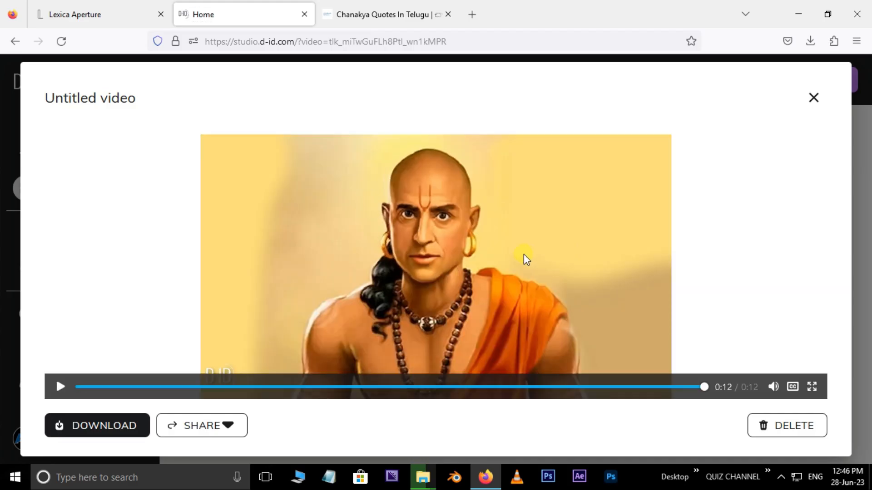
{"action": "left_click", "coordinate": [100, 432]}
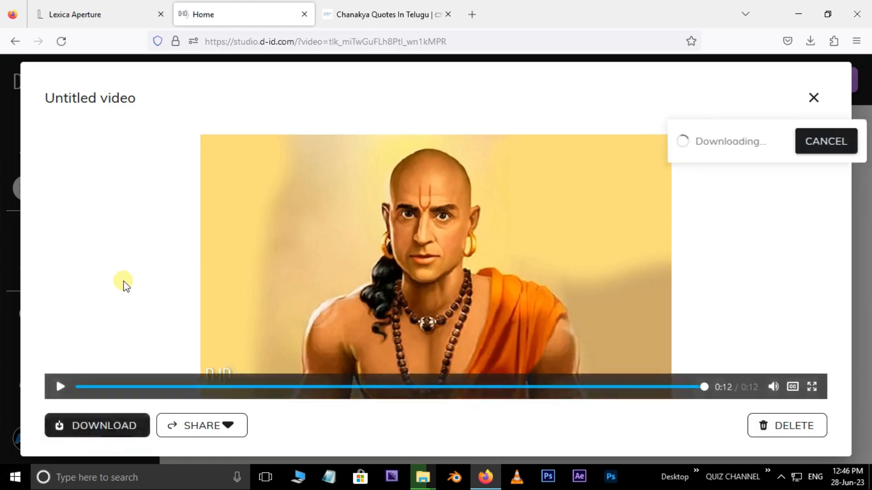